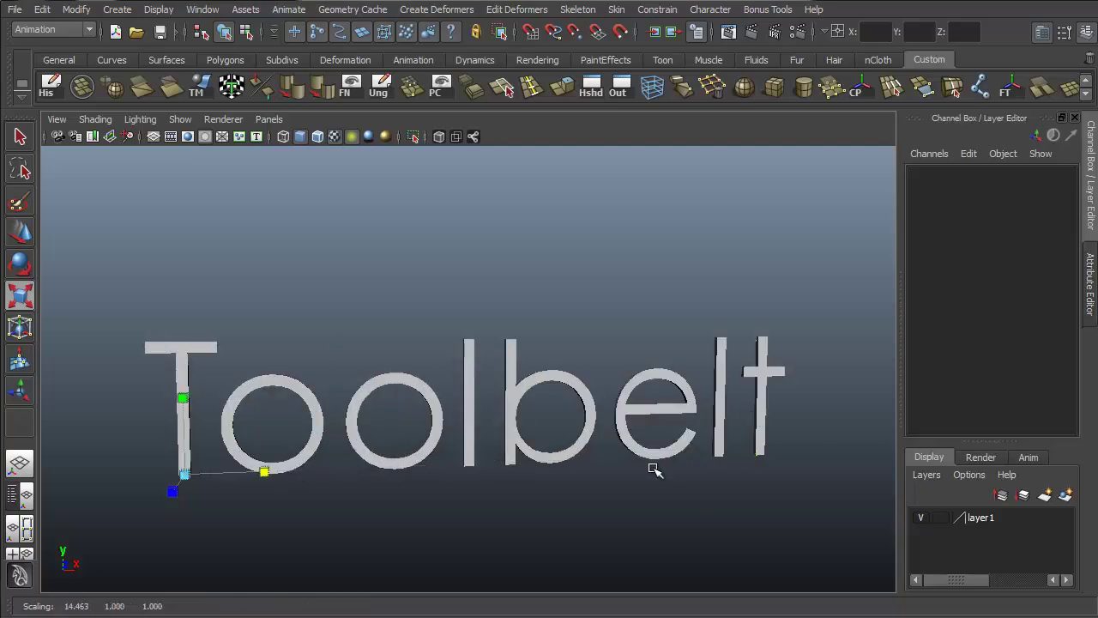
Tilt the Toolbelt title text about its pivot and turn the camera to face it.
key("e")
middle_click_drag(532, 437, 614, 360, "alt")
left_click_drag(326, 429, 248, 458)
left_click_drag(495, 320, 343, 478, "alt")
Move the word 'the' above Maya, then dolly and track the camera closer to the title.
key("w")
left_click(262, 417)
left_click_drag(263, 417, 344, 179)
key("q")
right_click_drag(650, 398, 723, 323, "alt")
middle_click_drag(723, 324, 723, 281, "alt")
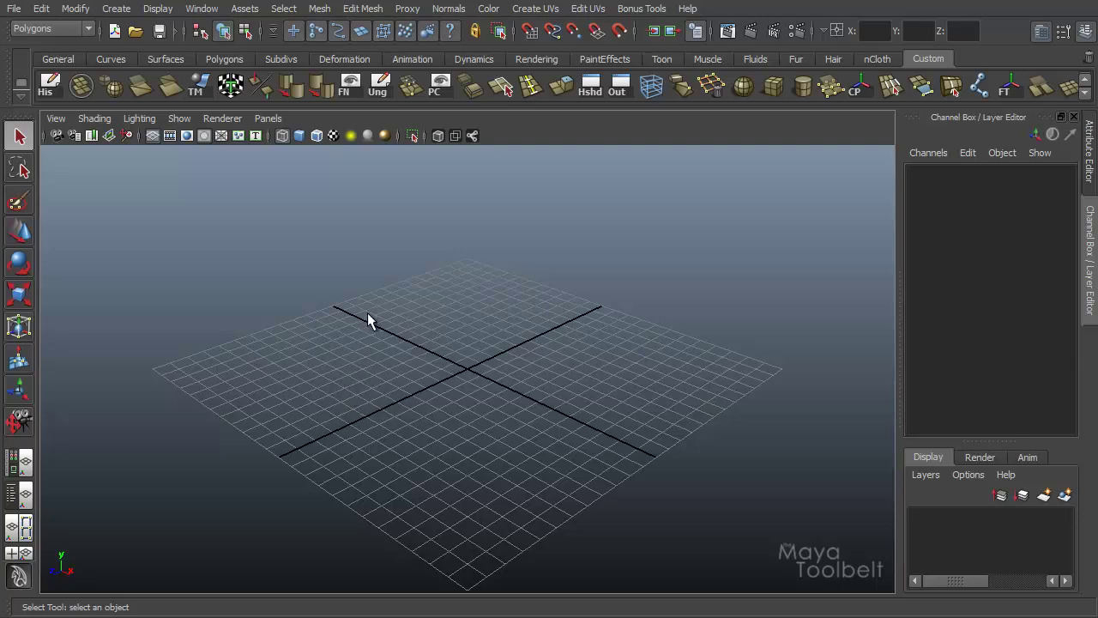
Open the Track Tool option settings and dock them as a narrow panel left of the viewport.
left_click(49, 113)
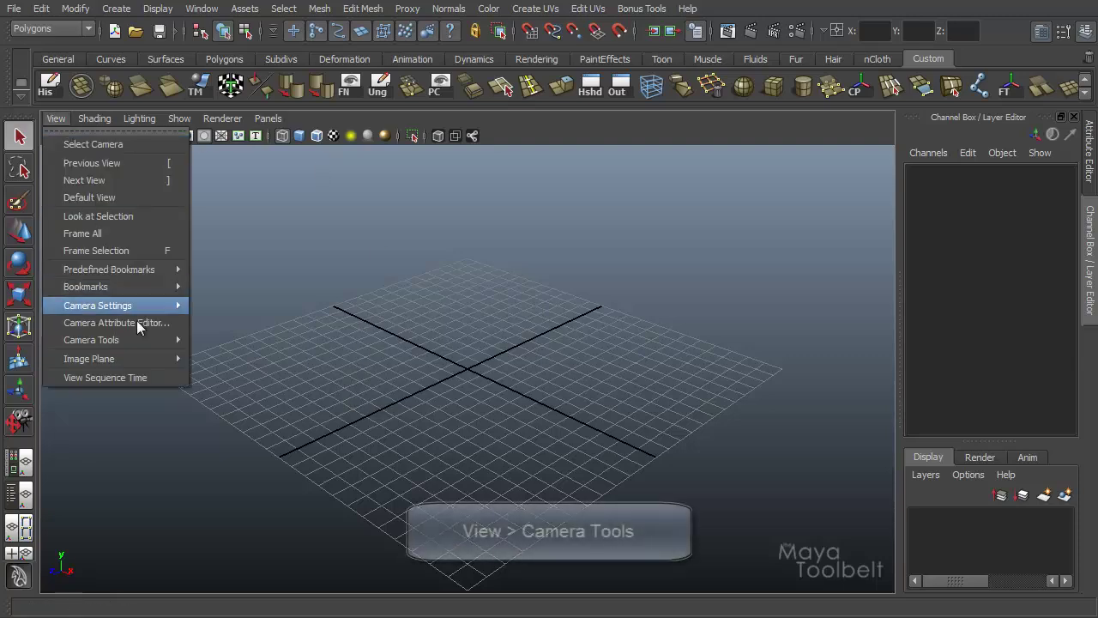
mouse_move(143, 339)
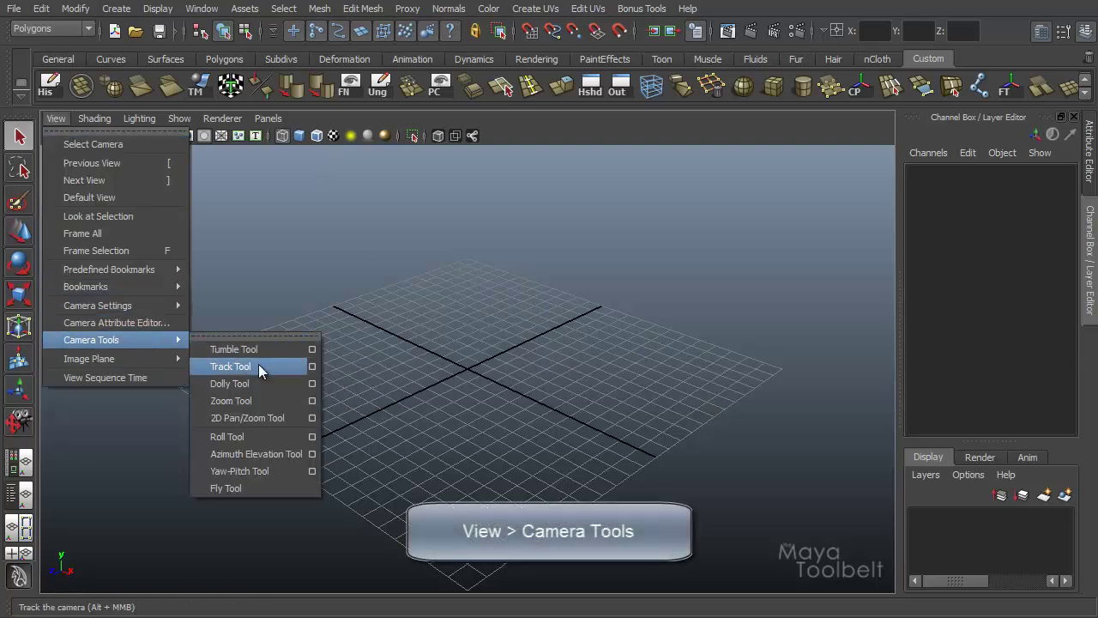
left_click(312, 367)
left_click_drag(164, 114, 150, 120)
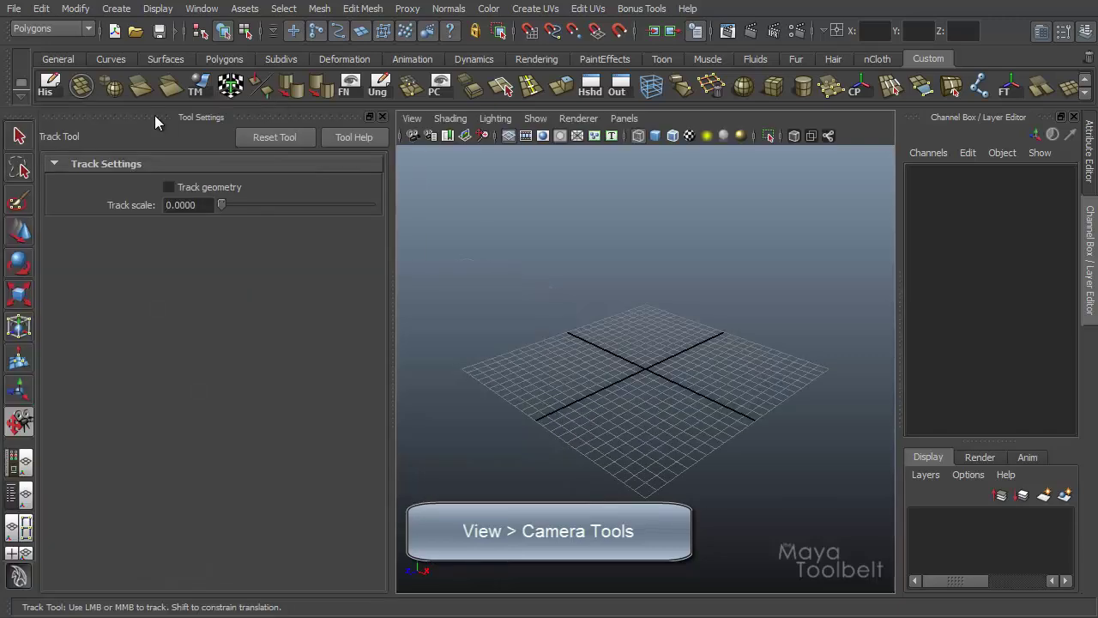
left_click_drag(389, 289, 311, 321)
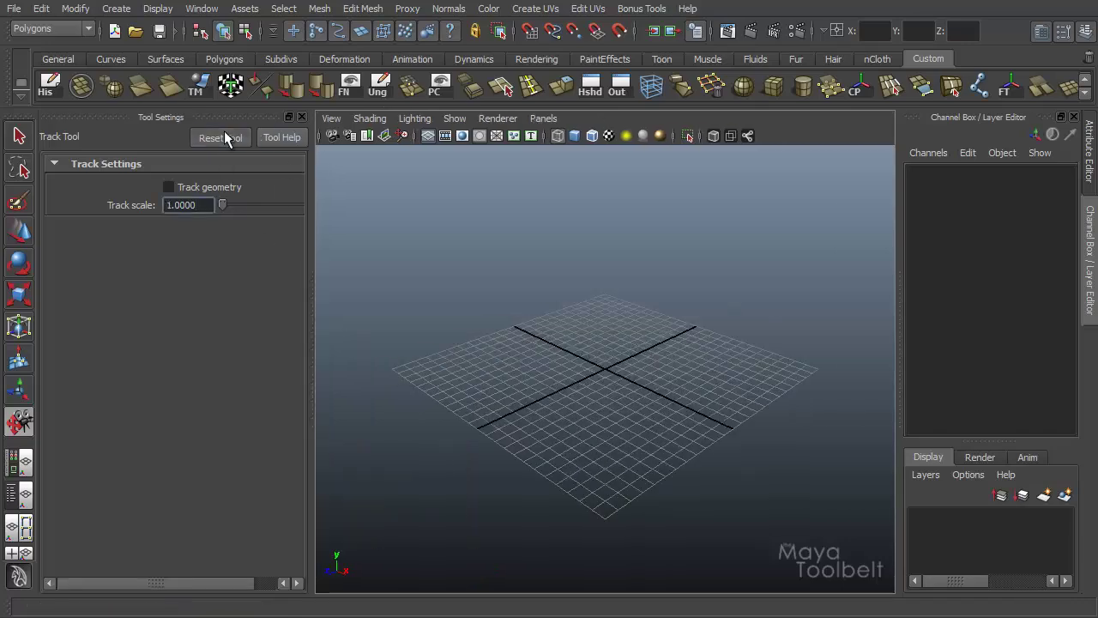
Reset the Track Tool to scale 1.0000 and pan the camera sideways and up-down over the grid.
left_click(226, 138)
left_click_drag(607, 365, 531, 380)
left_click_drag(612, 338, 609, 307)
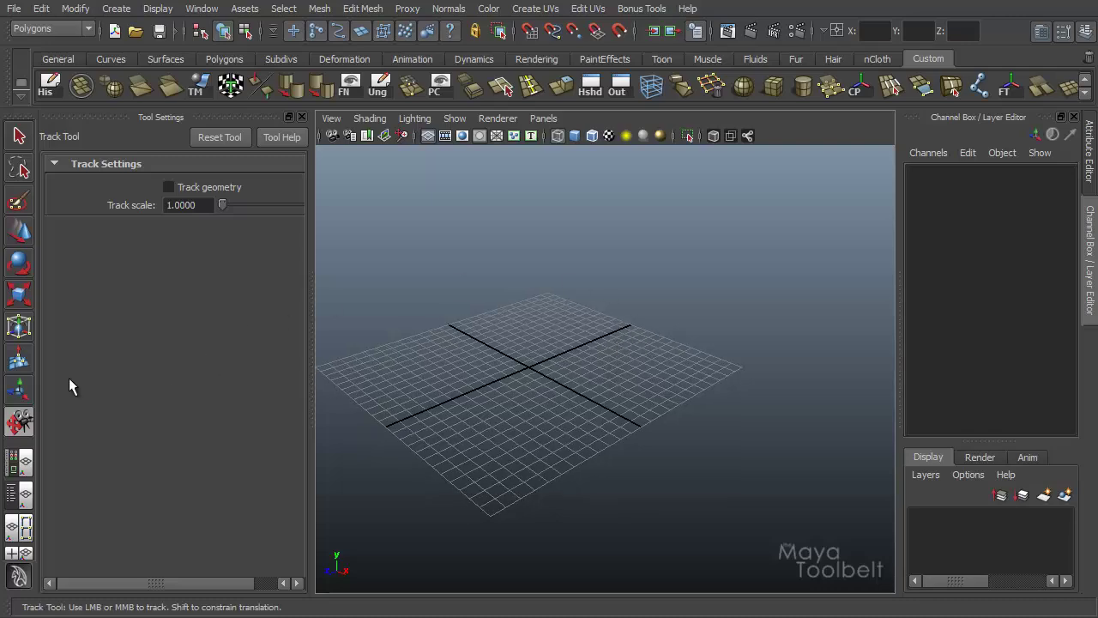
left_click_drag(608, 397, 437, 457)
left_click_drag(522, 371, 655, 332)
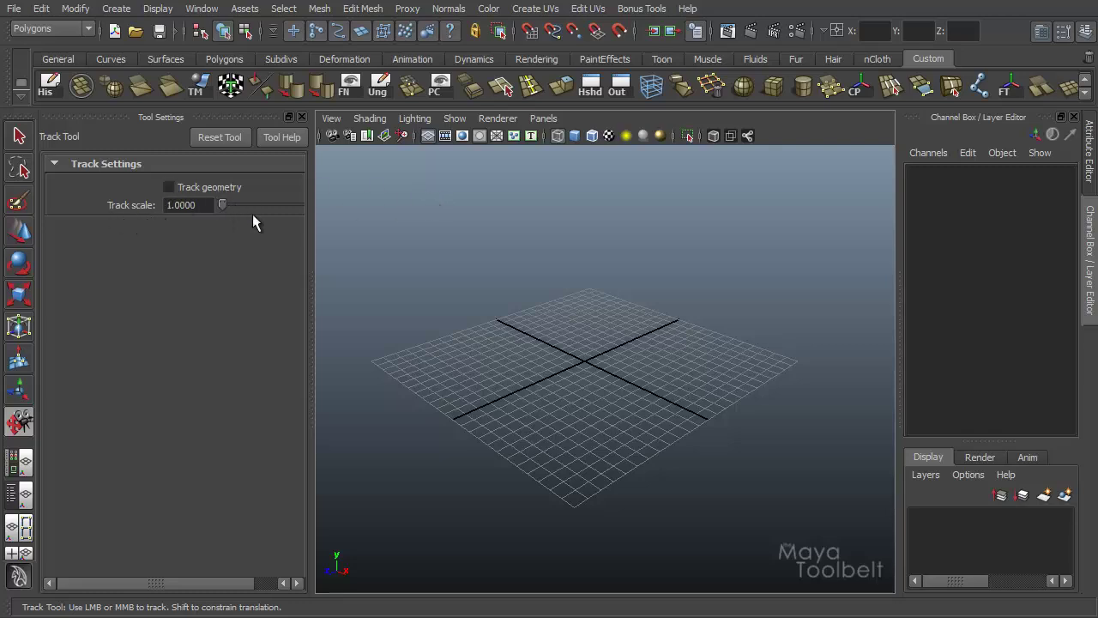
left_click_drag(315, 223, 378, 241)
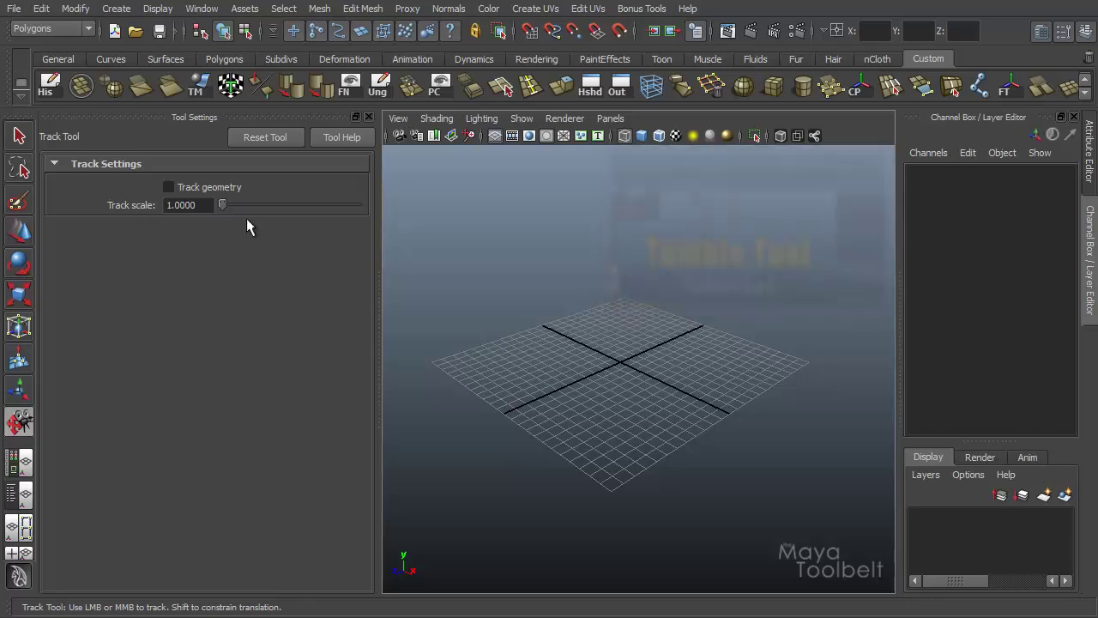
Centre the grid by tracking, then raise Track scale to 25.3165 and track at that scale.
left_click_drag(613, 361, 777, 332)
left_click_drag(675, 330, 627, 338)
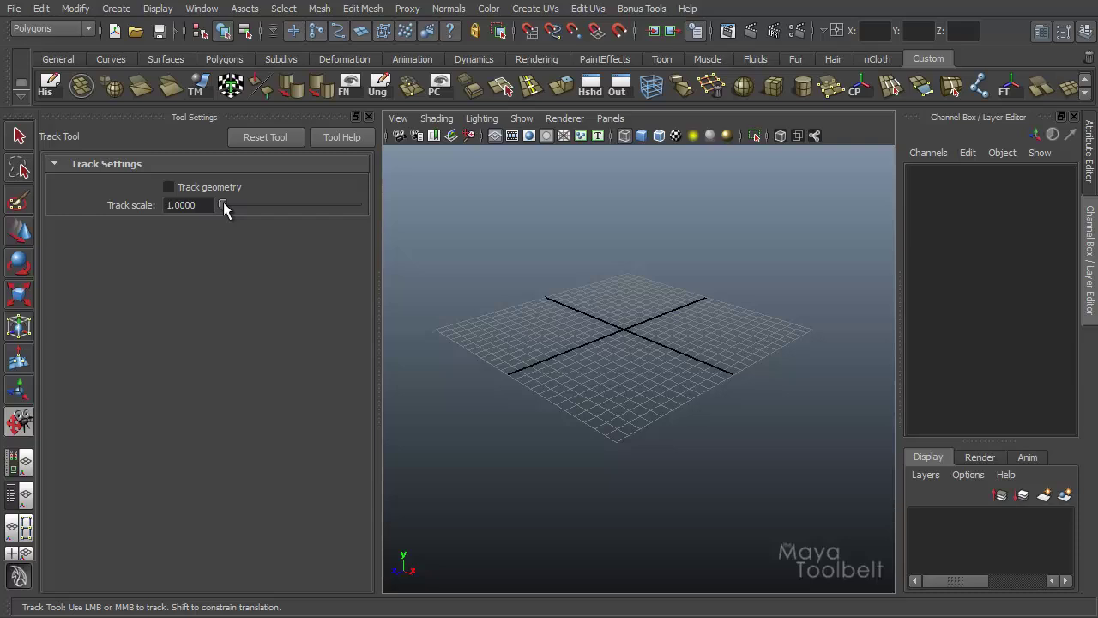
left_click_drag(223, 203, 255, 204)
left_click_drag(615, 326, 683, 333)
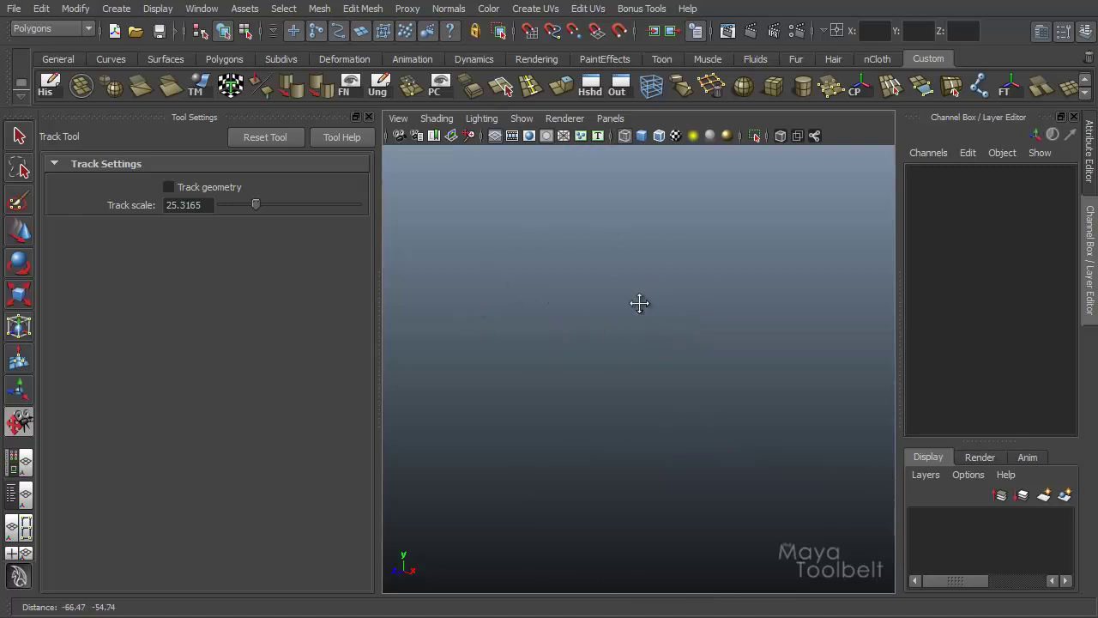
Reframe the grid with F and compare slower tracking at Track scale 0.5000.
key("f")
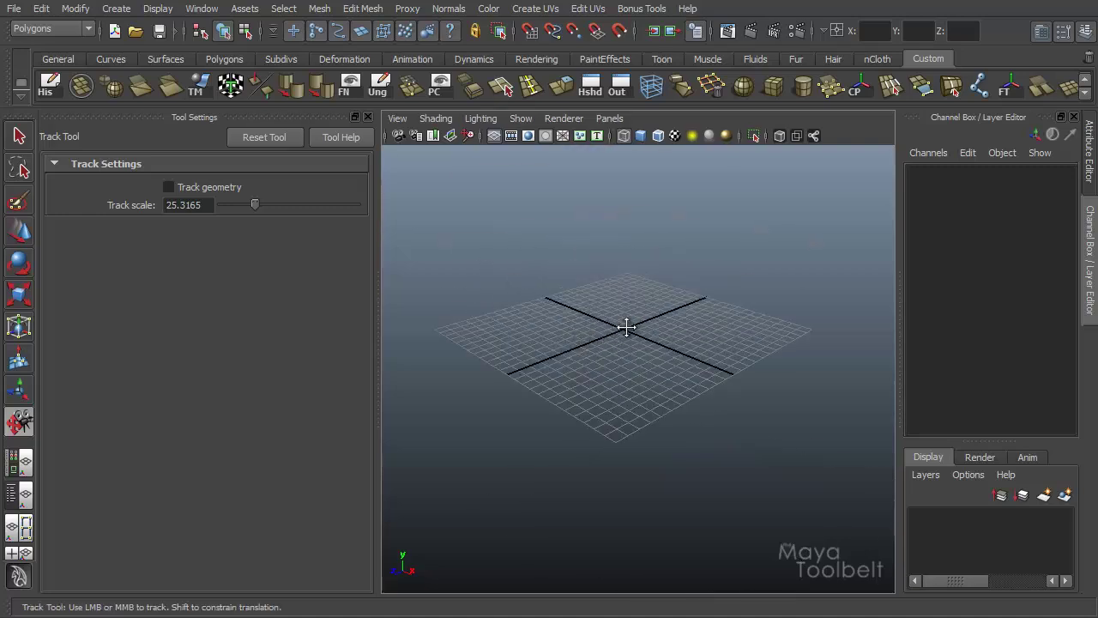
left_click_drag(621, 327, 676, 357)
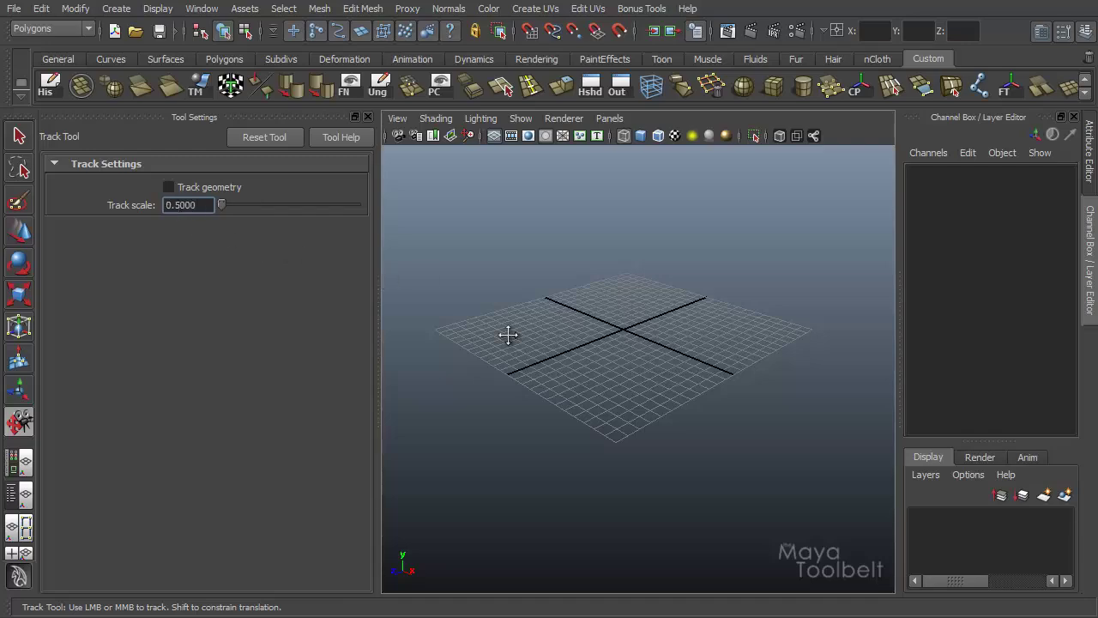
left_click_drag(557, 346, 545, 411)
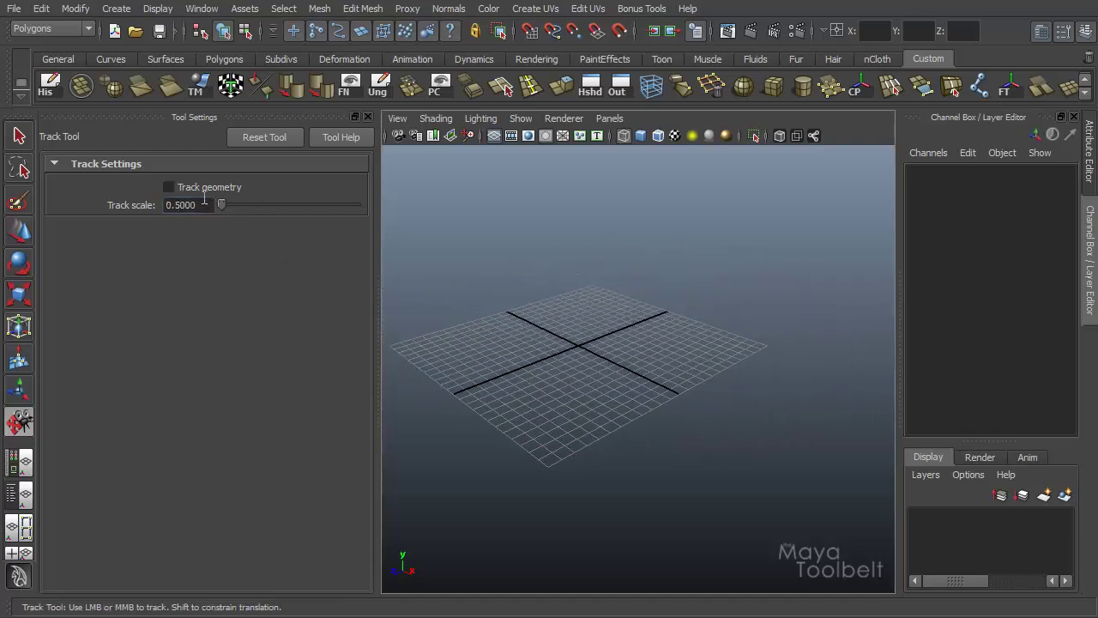
left_click_drag(609, 360, 640, 345)
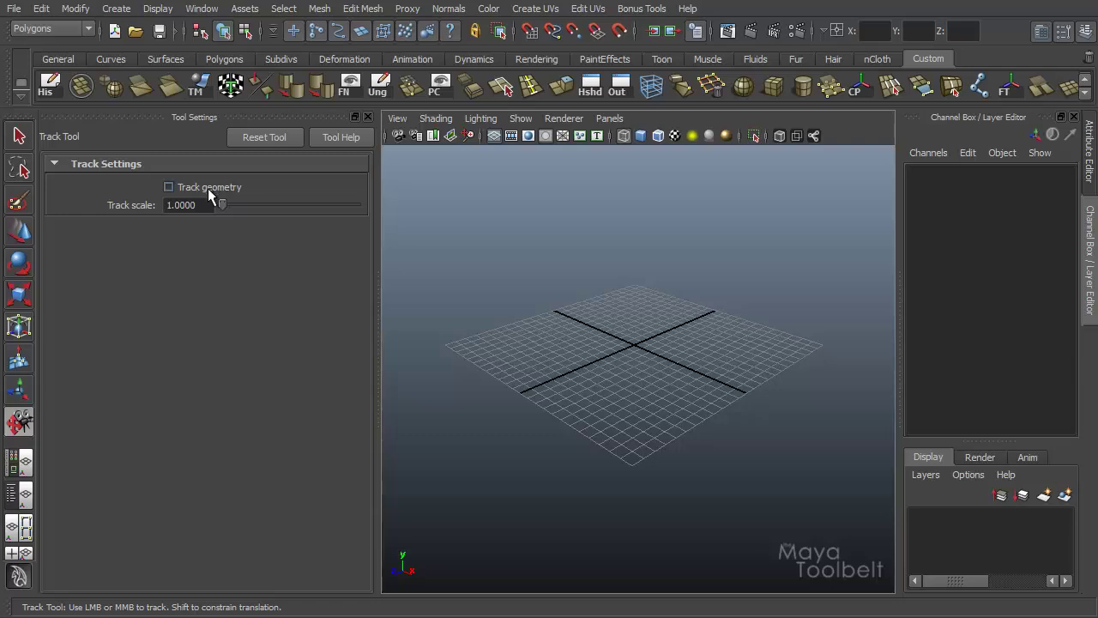
Create a polygon cube drawn on the grid.
left_click(116, 8)
mouse_move(190, 51)
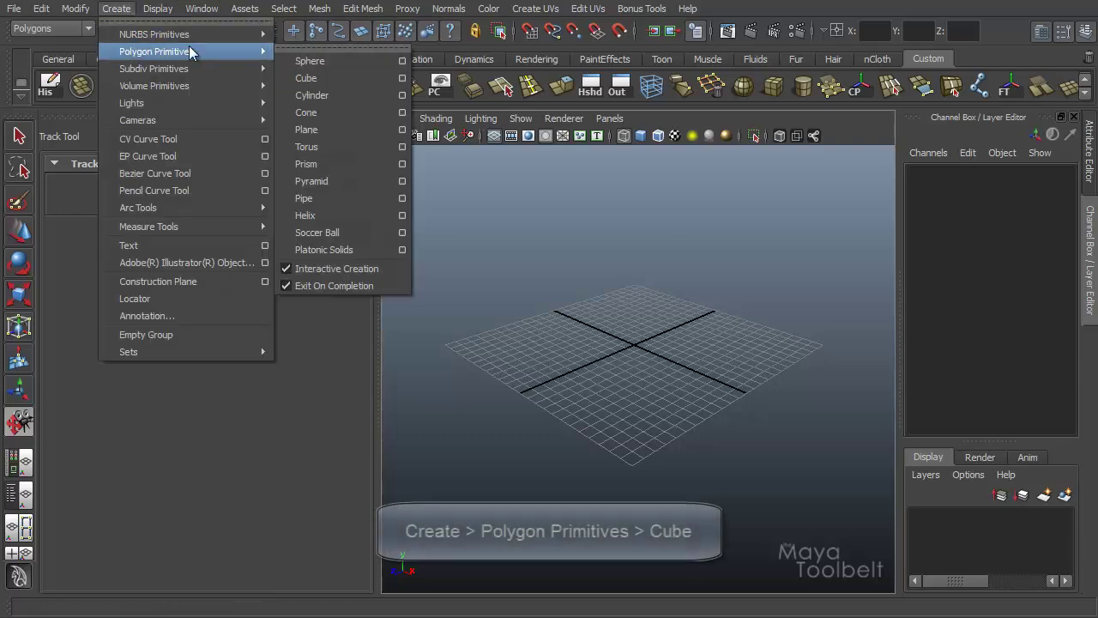
left_click(323, 79)
left_click_drag(562, 428, 600, 436)
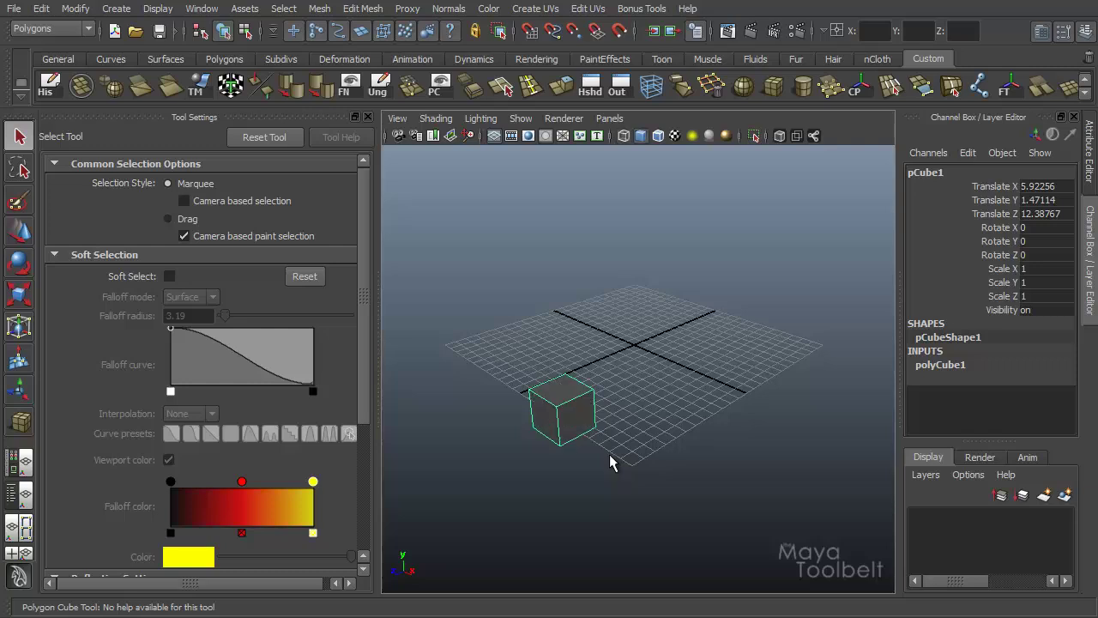
Duplicate the cube with Ctrl+D, moving the copies up and back into the distance.
key("w")
key("ctrl+d")
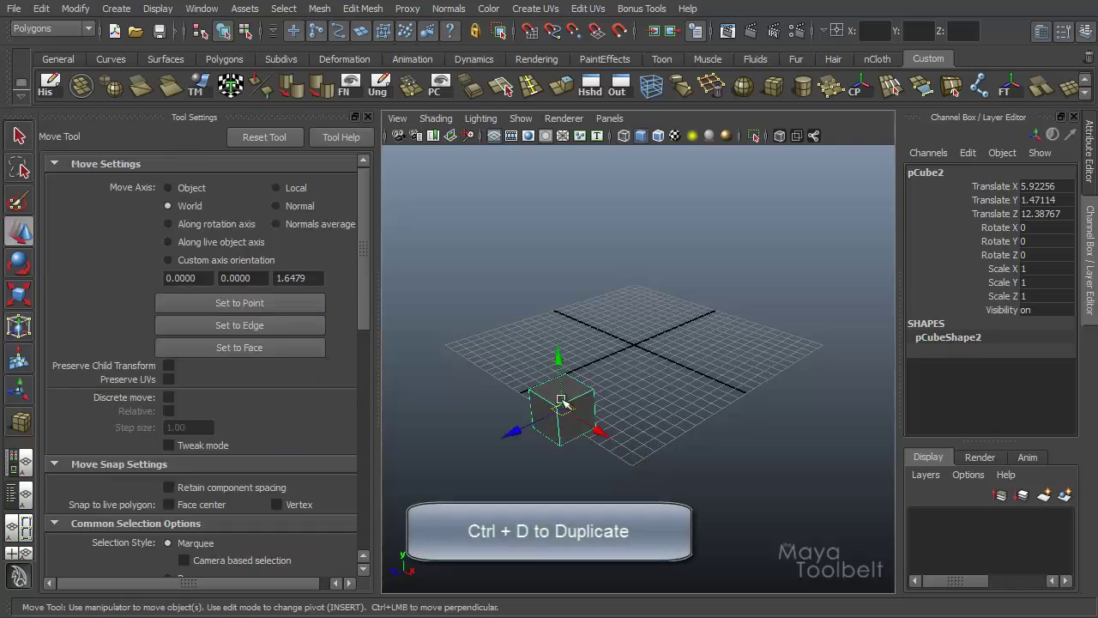
left_click_drag(572, 431, 680, 181)
key("ctrl+d")
key("ctrl+d")
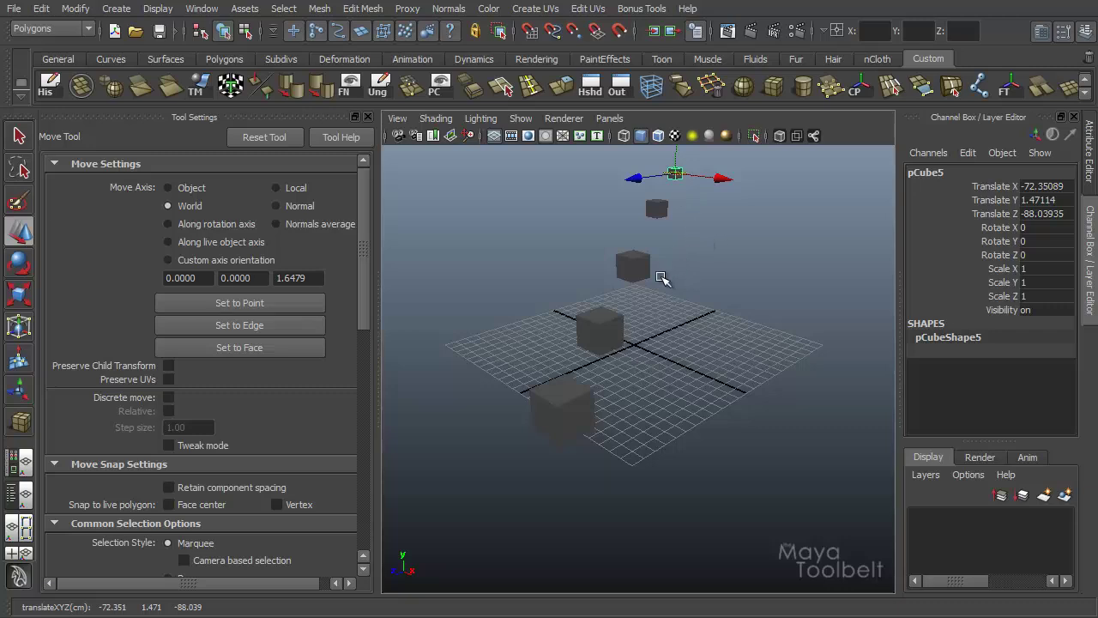
Deselect the cubes, dock the Track Tool settings again and enable Track geometry.
left_click(510, 222)
left_click(397, 119)
mouse_move(475, 342)
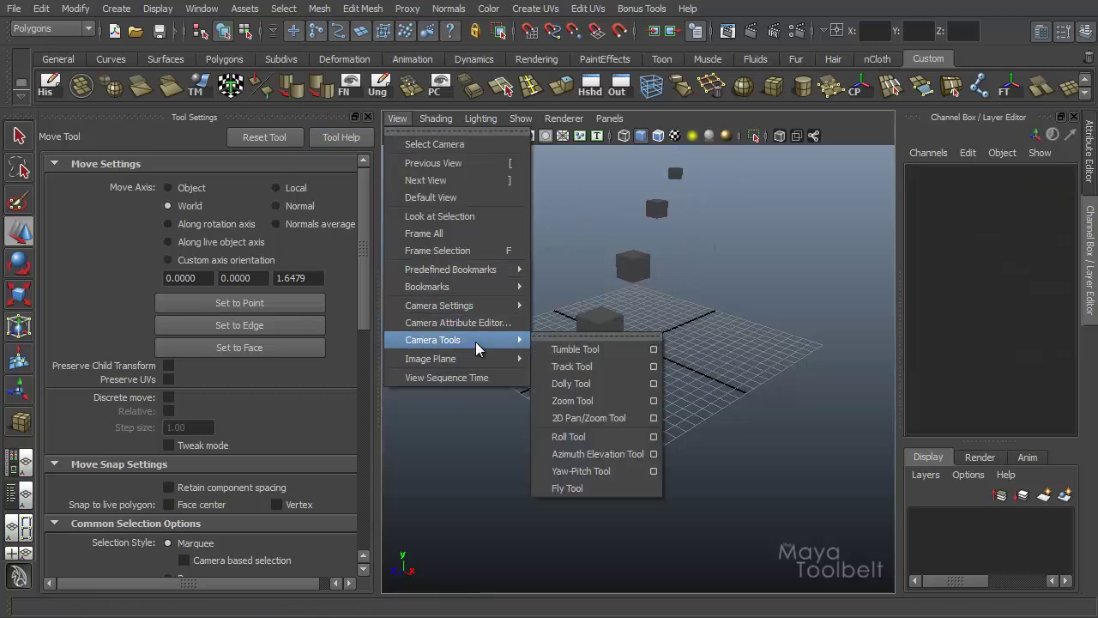
left_click(651, 366)
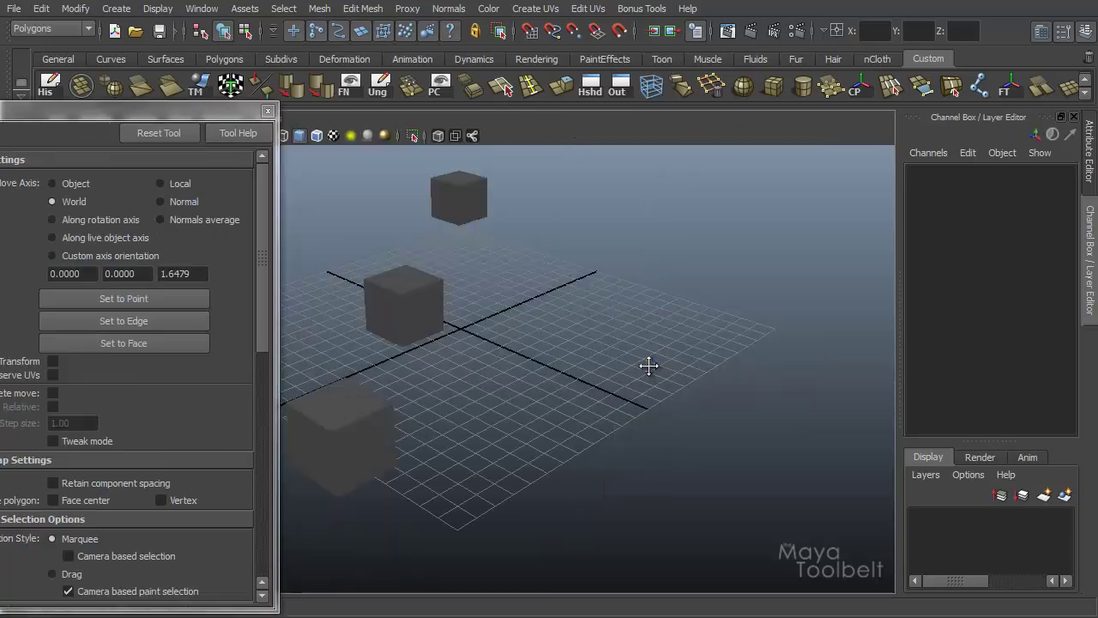
double_click(160, 110)
left_click(228, 187)
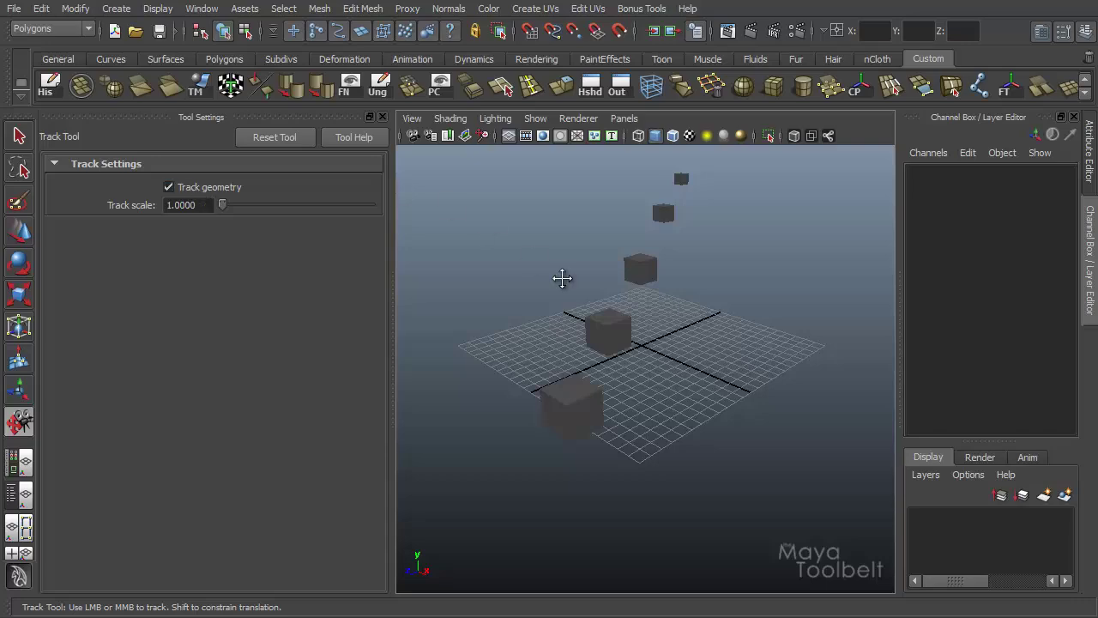
Track the camera left, right and down around the row of cubes with Track geometry on.
left_click_drag(732, 310, 643, 196)
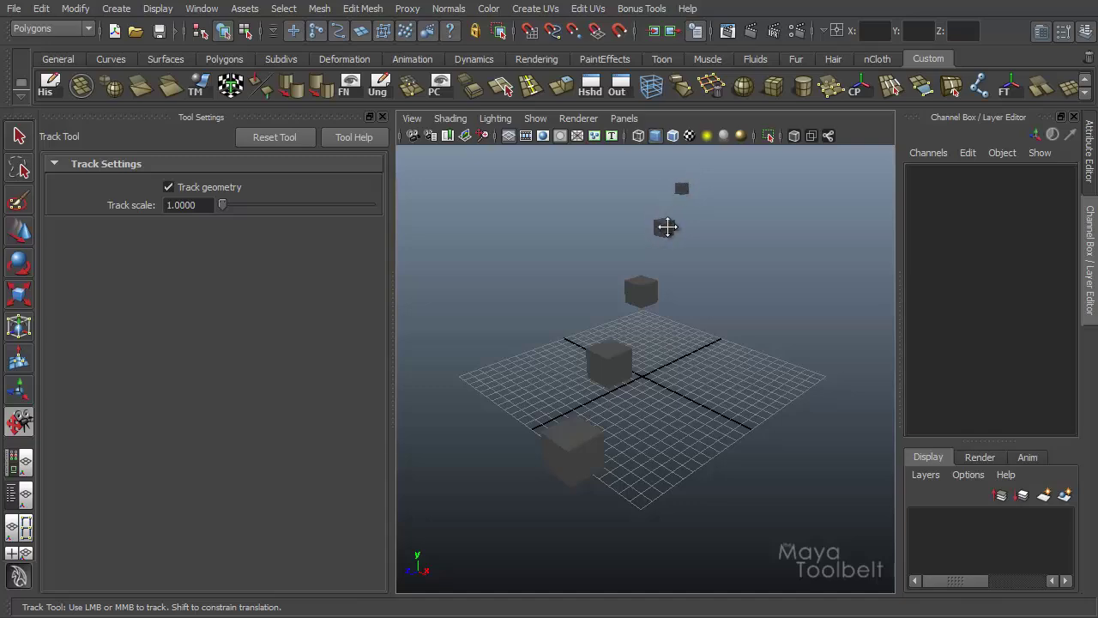
left_click_drag(663, 225, 632, 244)
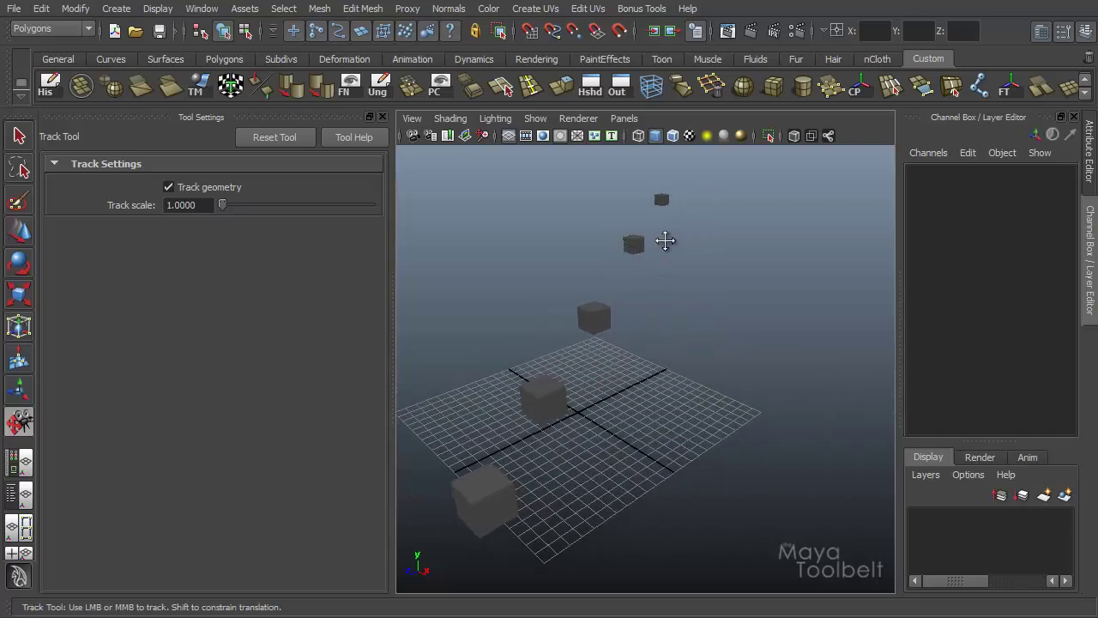
left_click_drag(663, 244, 637, 242)
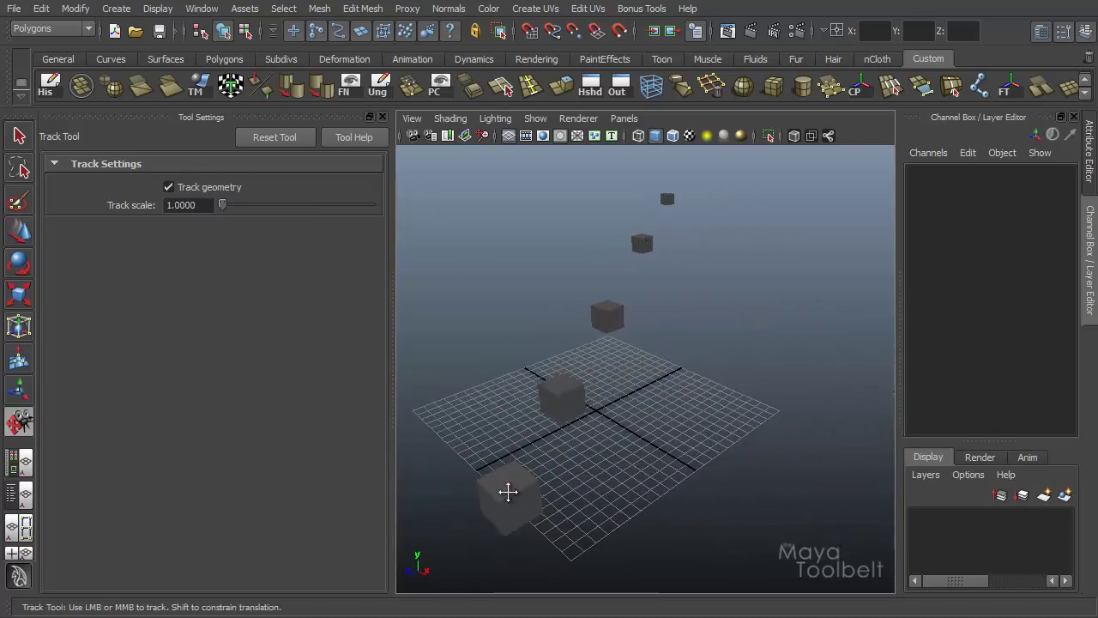
mouse_move(510, 485)
left_mouse_down()
mouse_move(882, 497)
mouse_move(460, 507)
mouse_move(794, 503)
mouse_move(632, 497)
mouse_move(558, 478)
mouse_move(807, 475)
mouse_move(506, 482)
left_mouse_up()
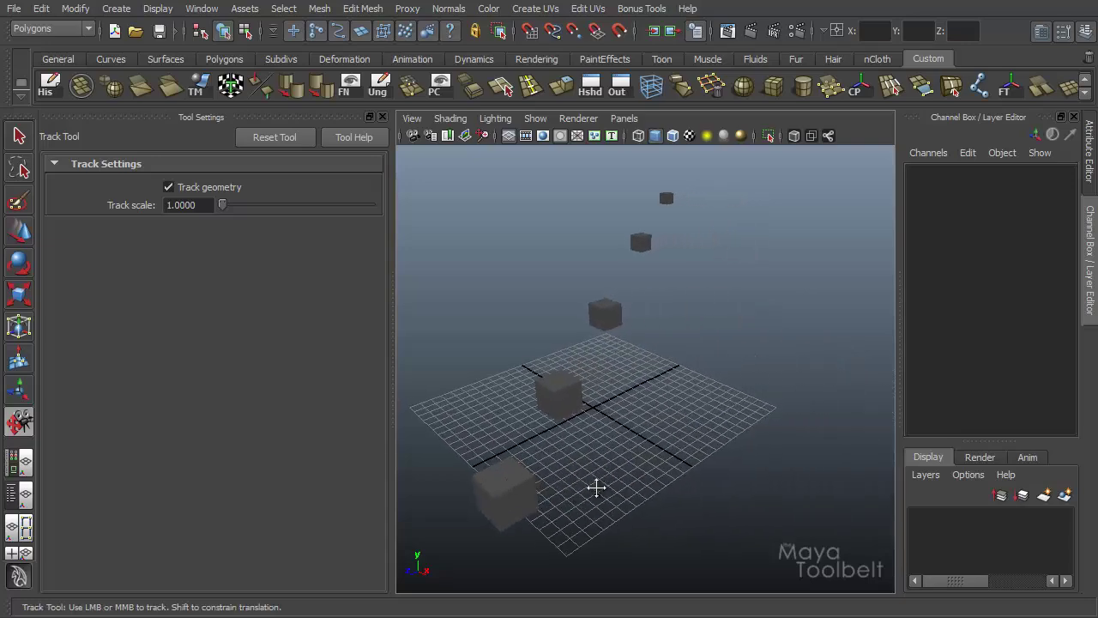
left_click_drag(584, 481, 669, 463)
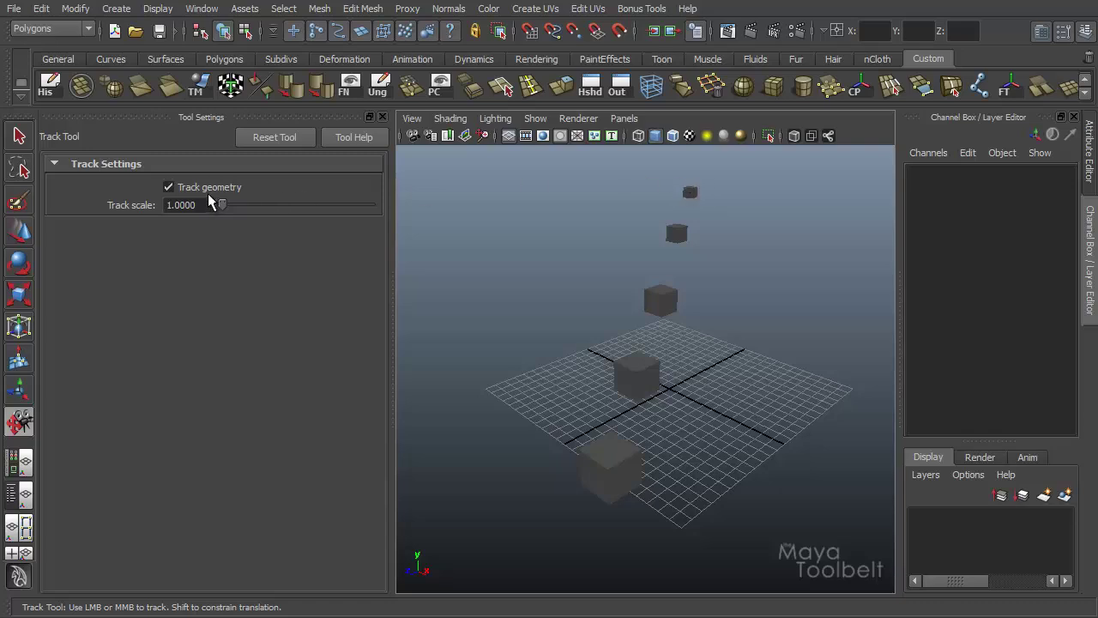
mouse_move(689, 191)
left_mouse_down()
mouse_move(503, 201)
mouse_move(777, 189)
mouse_move(642, 189)
mouse_move(568, 203)
mouse_move(728, 197)
mouse_move(675, 192)
left_mouse_up()
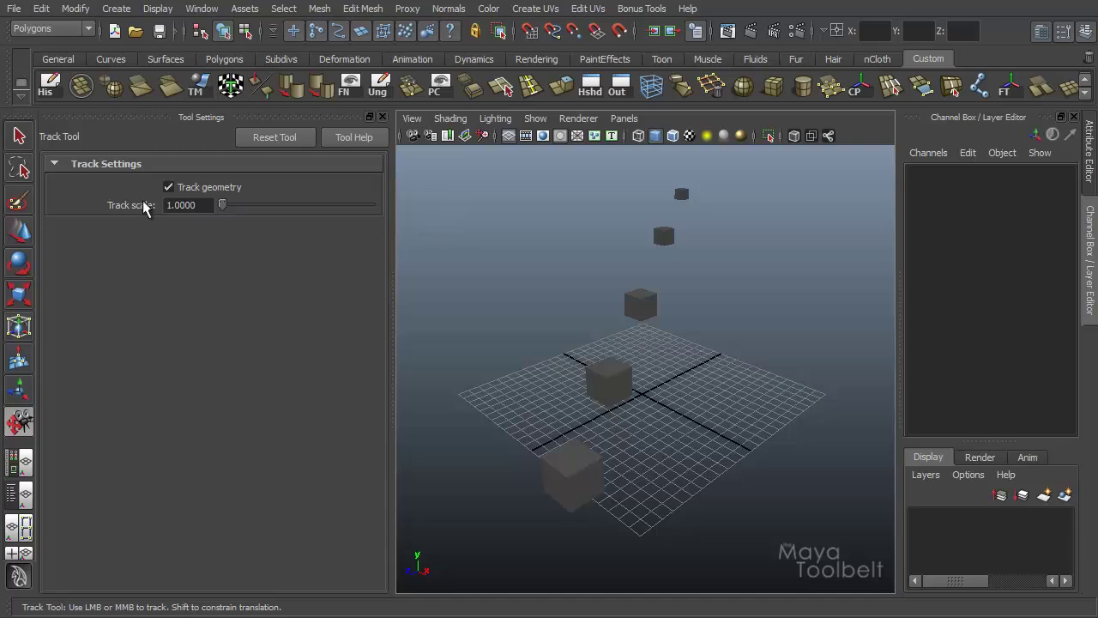